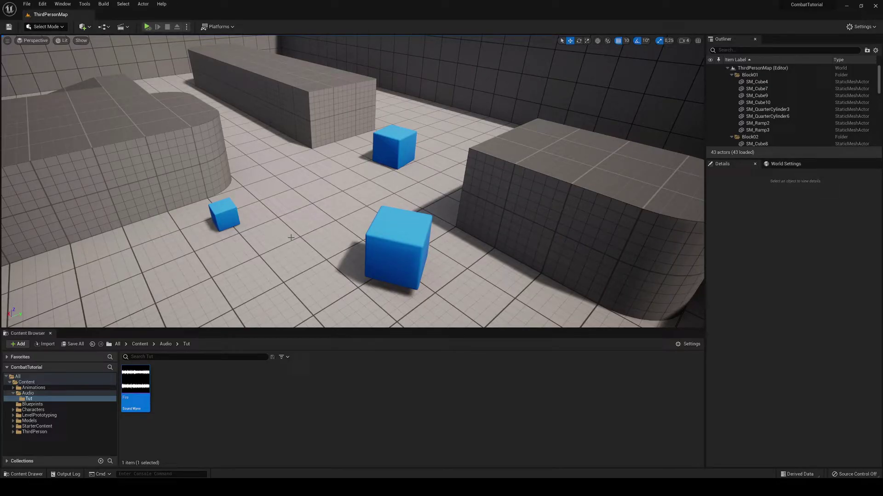
# Step: Place the Fire sound wave in the level as an ambient sound on the floor between the blue cubes
pyautogui.moveTo(140, 389)
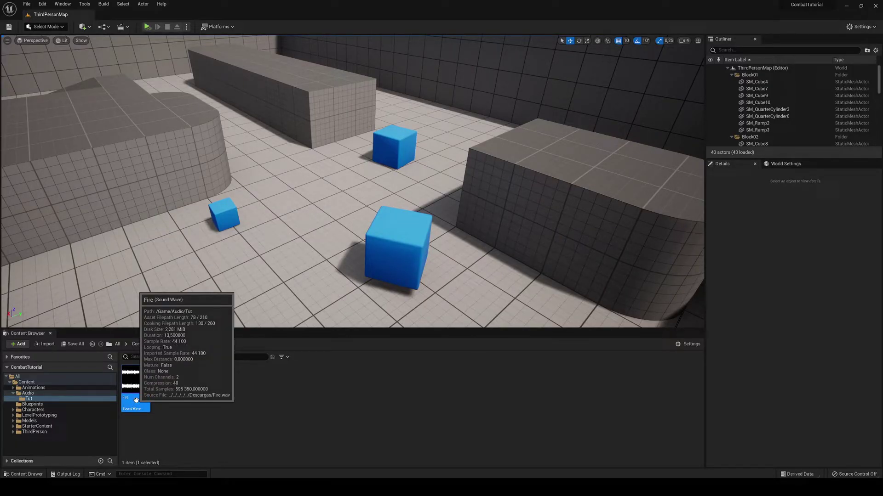
pyautogui.moveTo(177, 387); pyautogui.dragTo(311, 218)
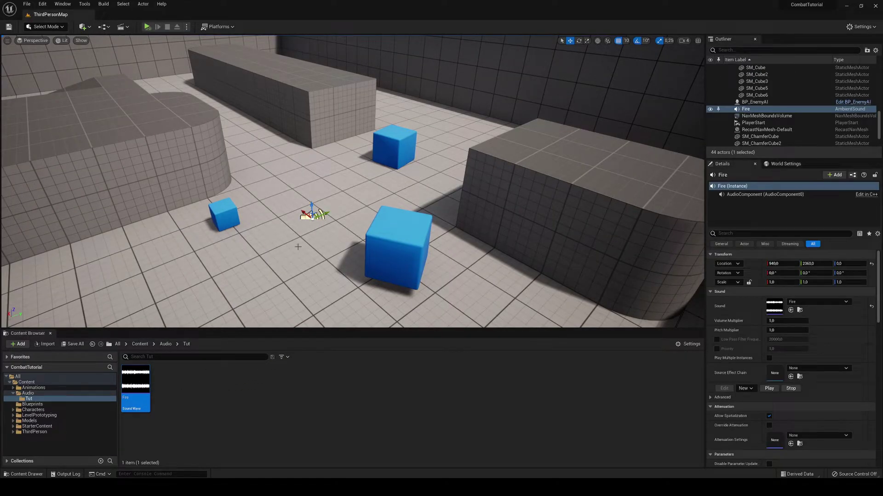
pyautogui.moveTo(300, 205); pyautogui.dragTo(255, 215, button='right')
pyautogui.press('w')
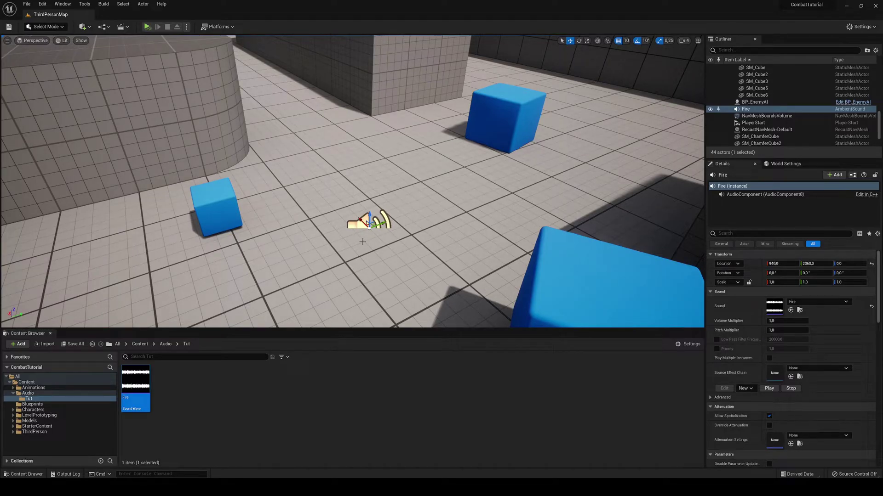
# Step: Create a Sound Attenuation asset named FireSoundAttenuation in the Tut folder
pyautogui.rightClick(194, 391)
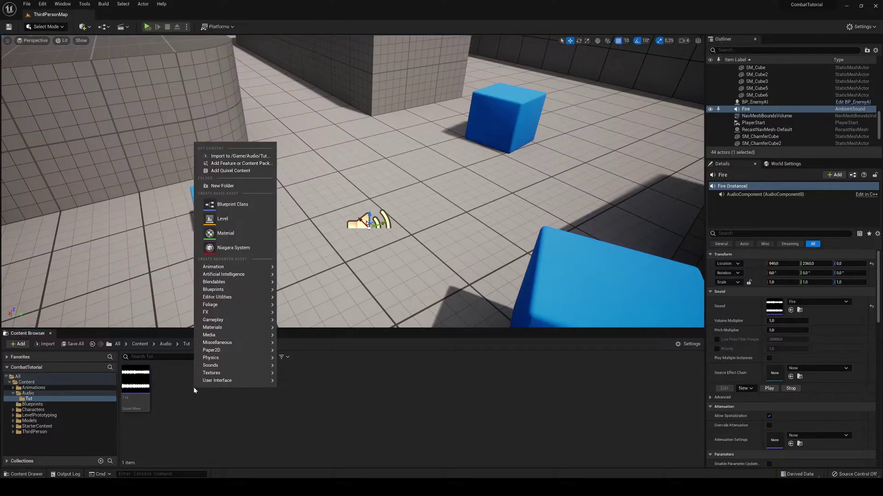
pyautogui.moveTo(235, 368)
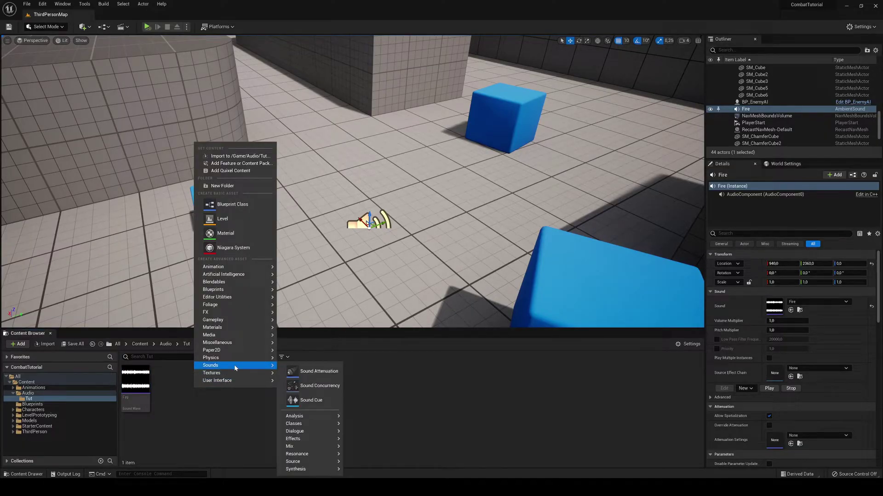
pyautogui.click(313, 372)
pyautogui.press('Home')
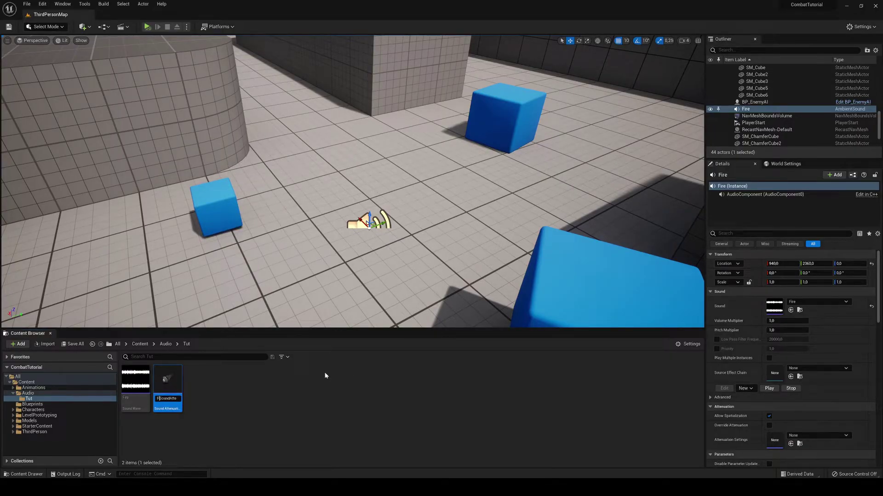
pyautogui.press('Return')
# Step: Open FireSoundAttenuation, set its Attenuation Function to Natural Sound and save the asset
pyautogui.doubleClick(175, 400)
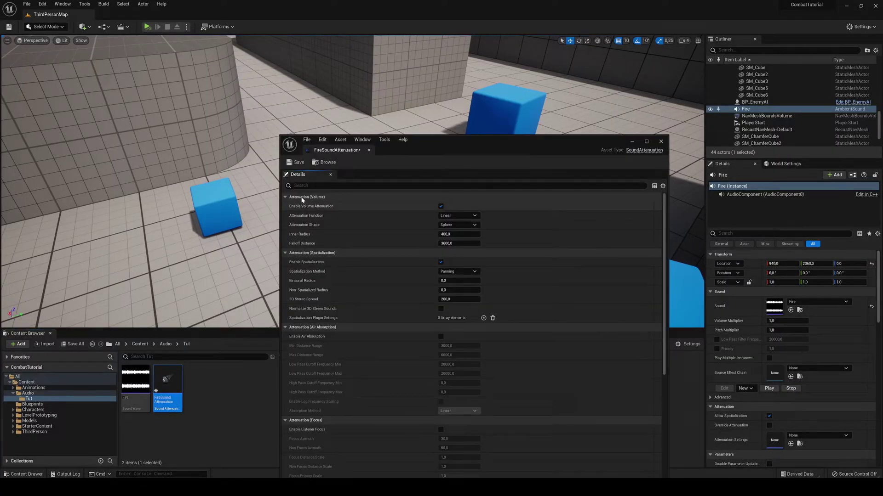
pyautogui.moveTo(336, 150); pyautogui.dragTo(130, 17)
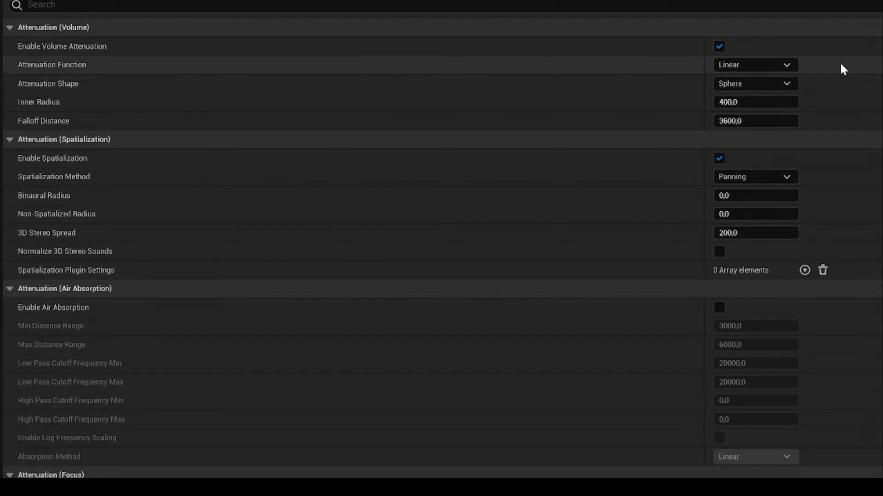
pyautogui.click(777, 65)
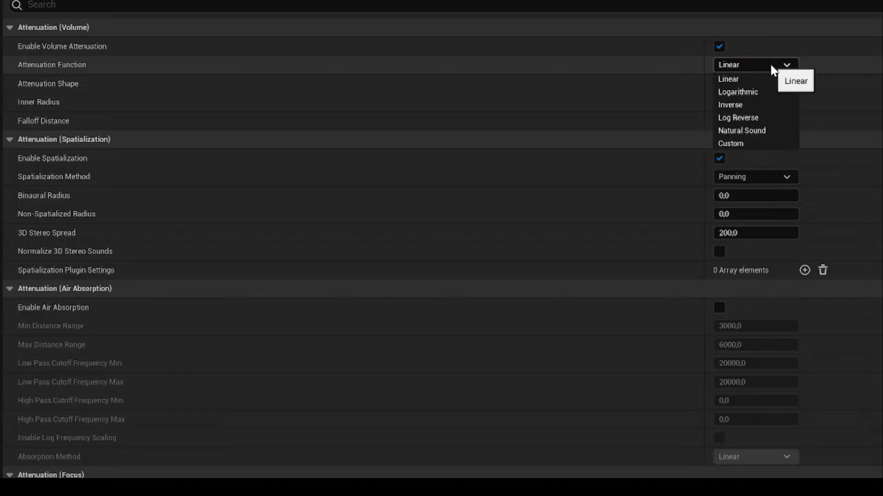
pyautogui.click(735, 130)
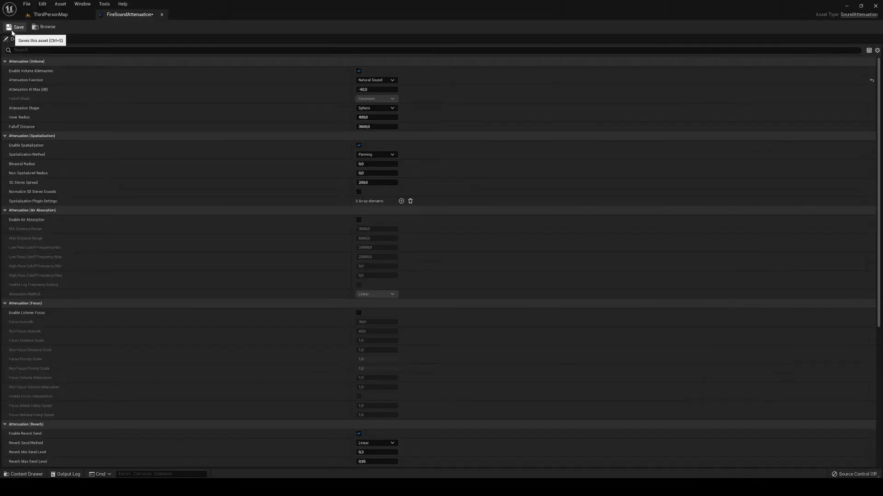
# Step: Assign FireSoundAttenuation as the attenuation settings of the Fire ambient sound in ThirdPersonMap and view its range in the level
pyautogui.click(46, 14)
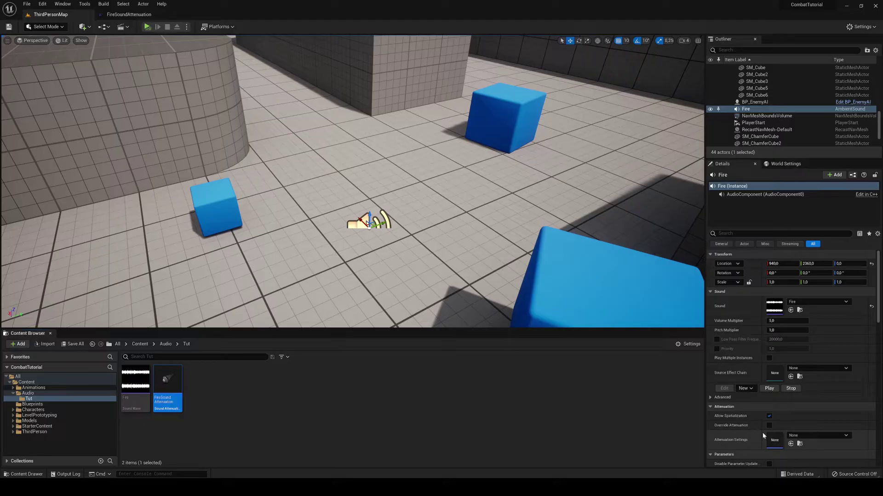
pyautogui.click(807, 435)
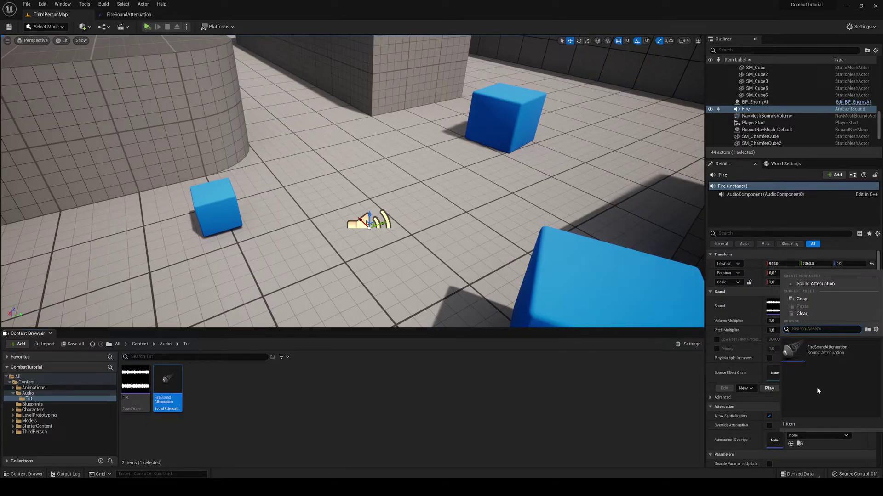
pyautogui.click(820, 350)
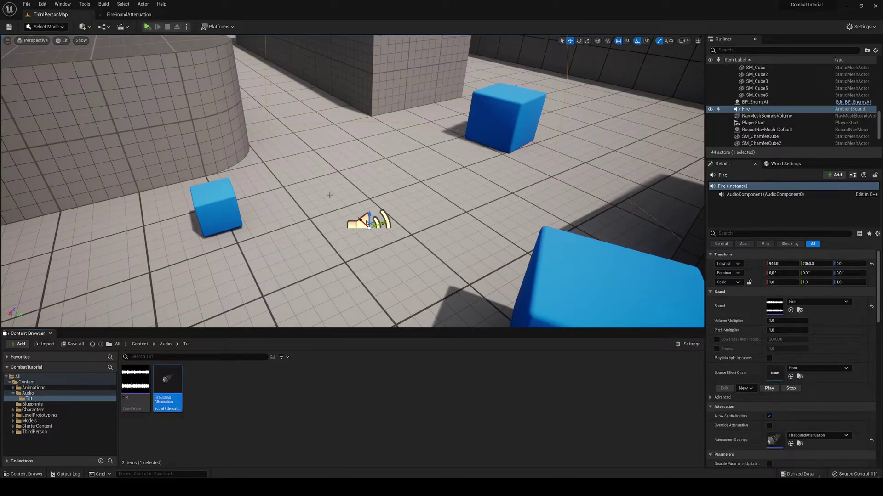
pyautogui.press('f')
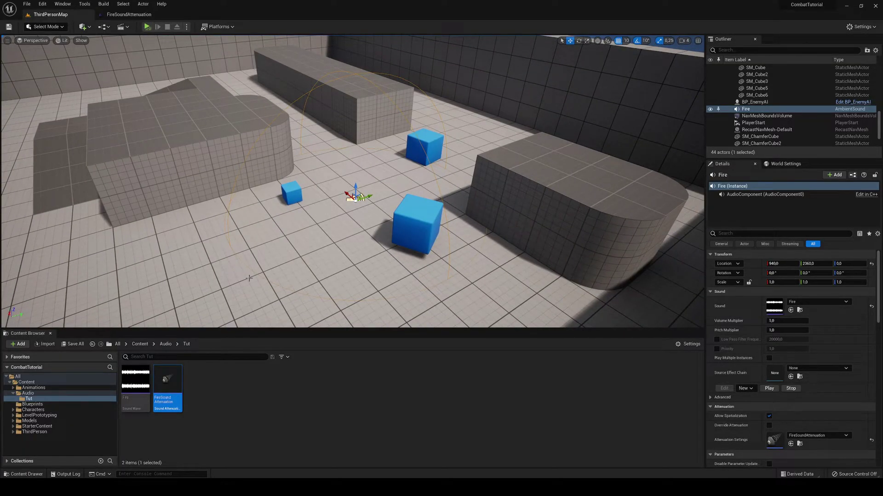
pyautogui.moveTo(275, 247); pyautogui.dragTo(138, 261, button='right')
pyautogui.press('w')
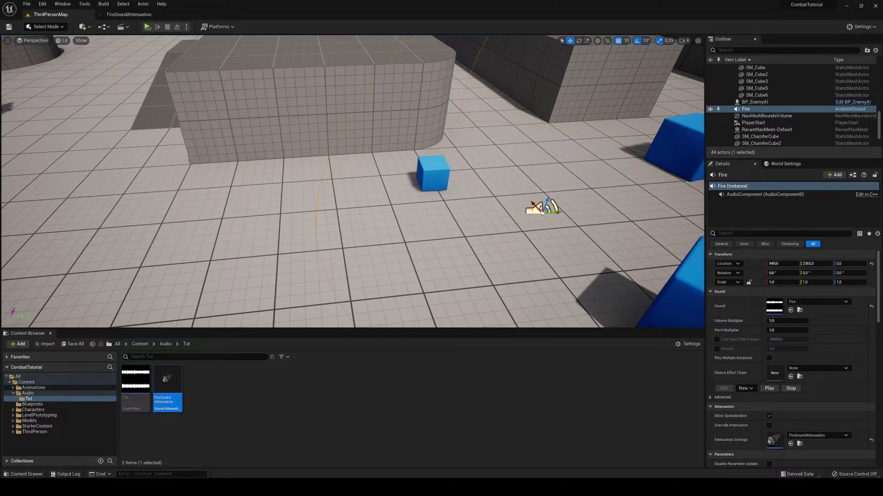
# Step: Play the level, run the character to the blue cubes to test the fire sound's attenuation, and stop playing
pyautogui.click(147, 27)
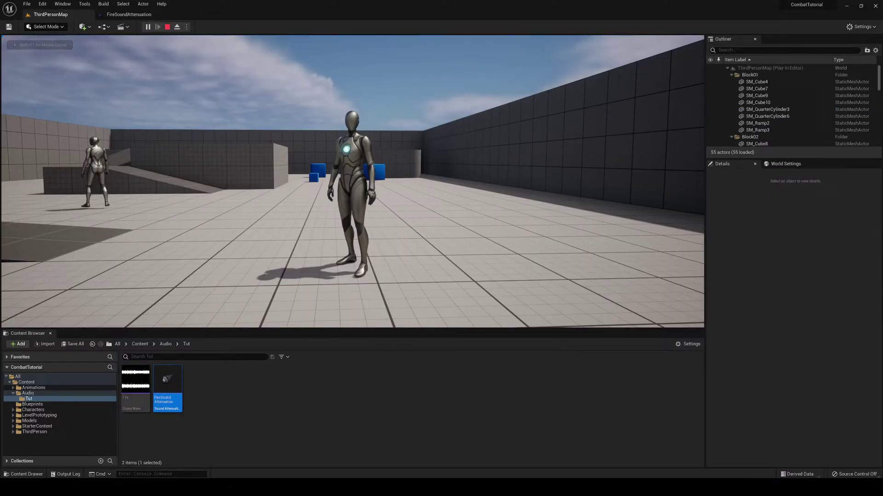
pyautogui.press('w')
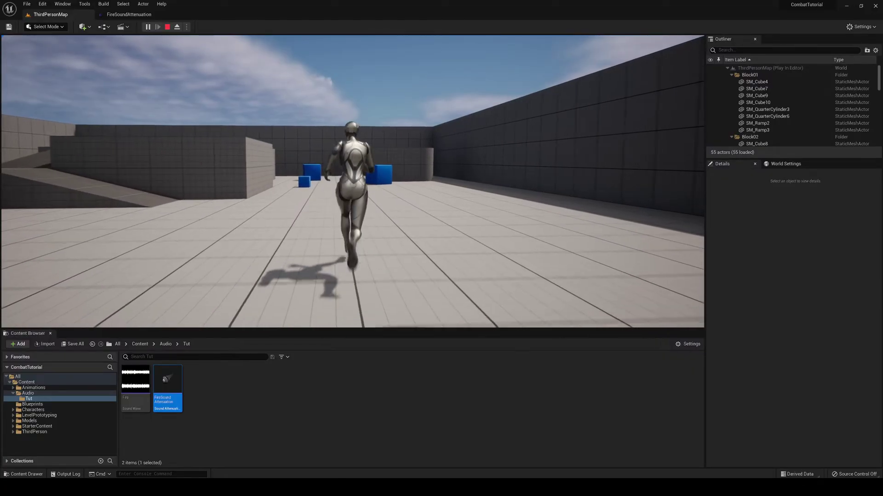
pyautogui.press('w')
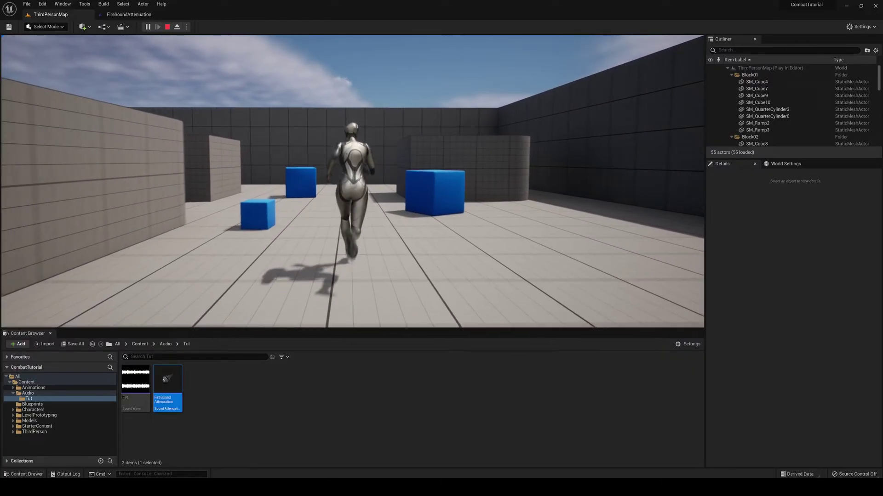
pyautogui.press('w')
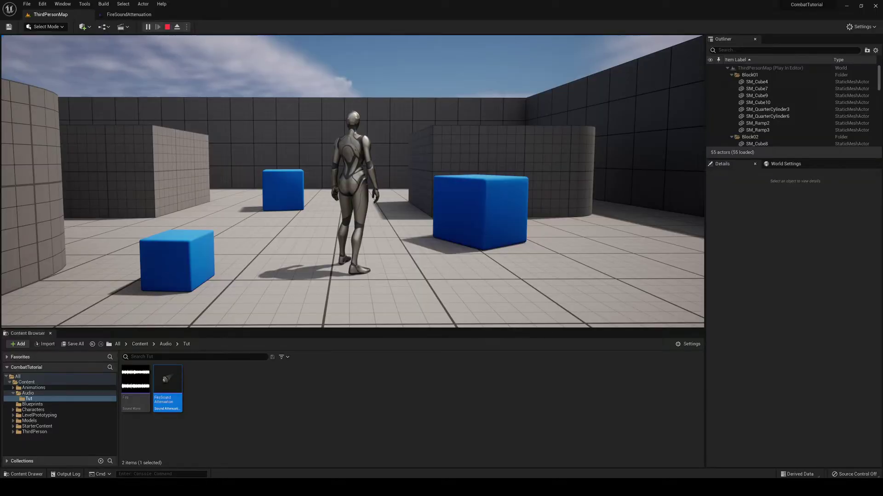
pyautogui.press('w')
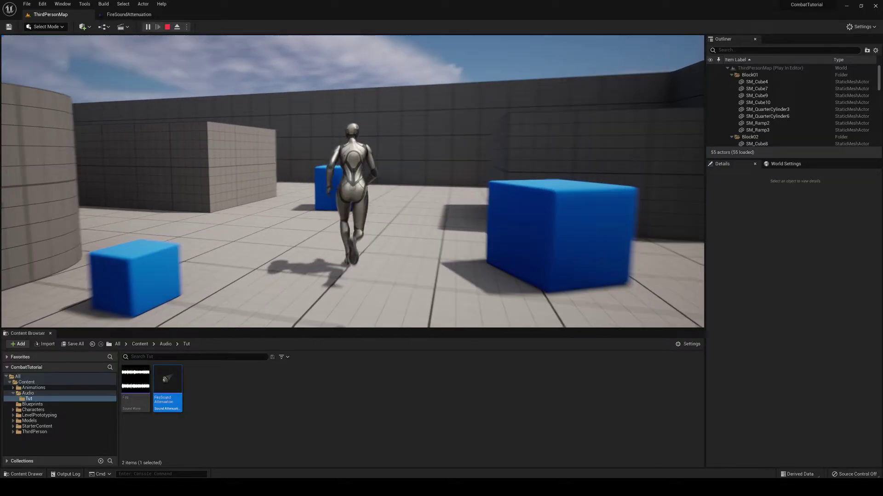
pyautogui.press('w')
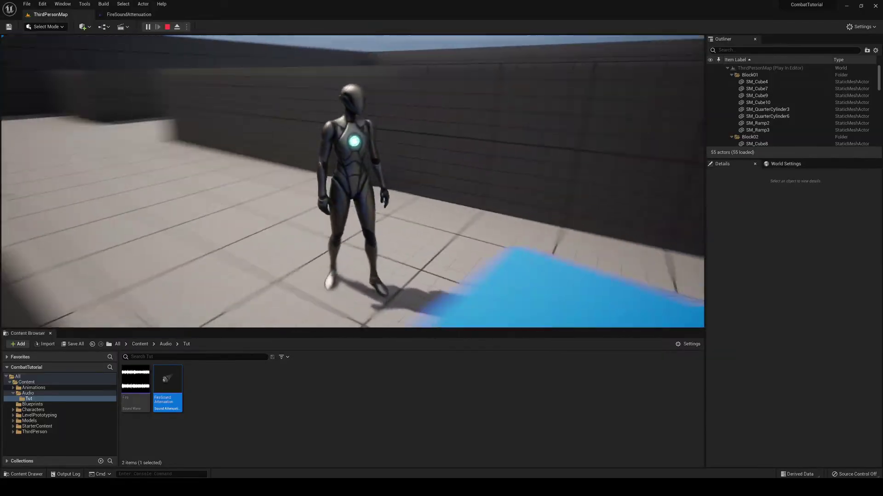
pyautogui.press('Escape')
# Step: Delete the Fire ambient sound from the floor between the blue cubes
pyautogui.press('e')
pyautogui.moveTo(4, 155); pyautogui.dragTo(92, 203, button='right')
pyautogui.press('a')
pyautogui.press('w')
pyautogui.moveTo(361, 165); pyautogui.dragTo(361, 144, button='right')
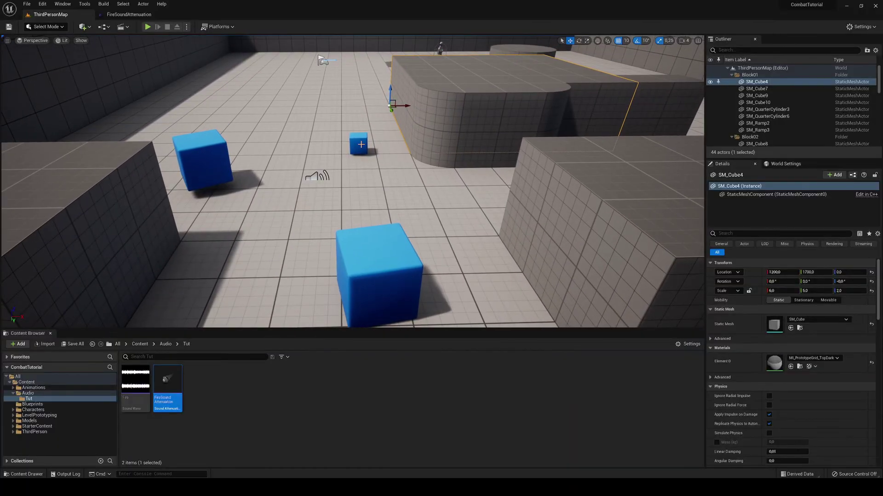
pyautogui.click(317, 176)
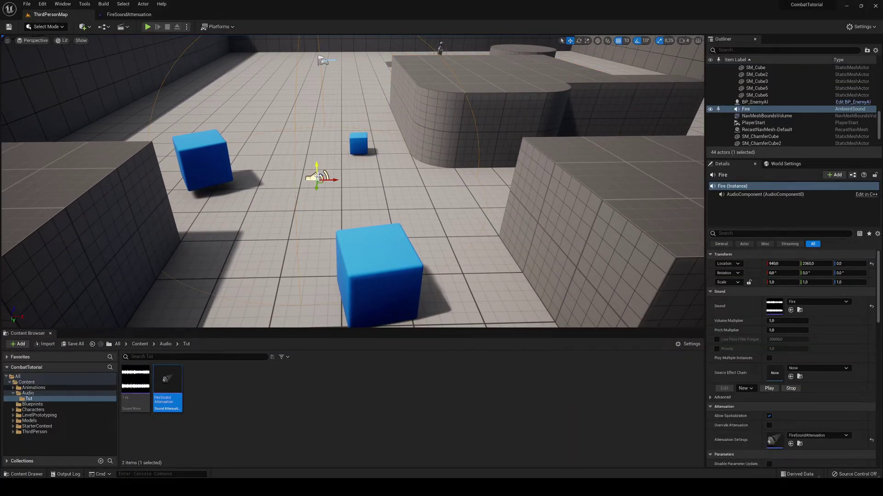
pyautogui.press('Delete')
pyautogui.moveTo(345, 187); pyautogui.dragTo(329, 187, button='right')
# Step: Open BP_ThirdPersonCharacter and add a G keyboard event to its Event Graph
pyautogui.click(139, 345)
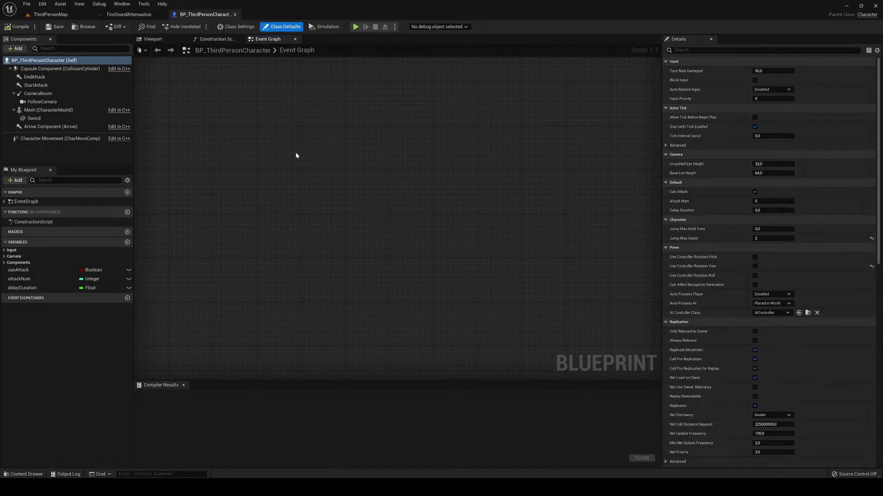
pyautogui.rightClick(246, 221)
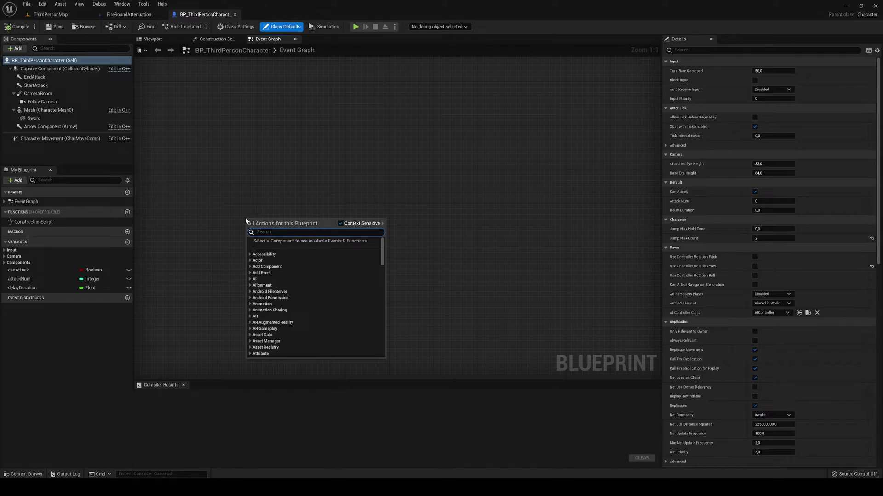
pyautogui.write('g key')
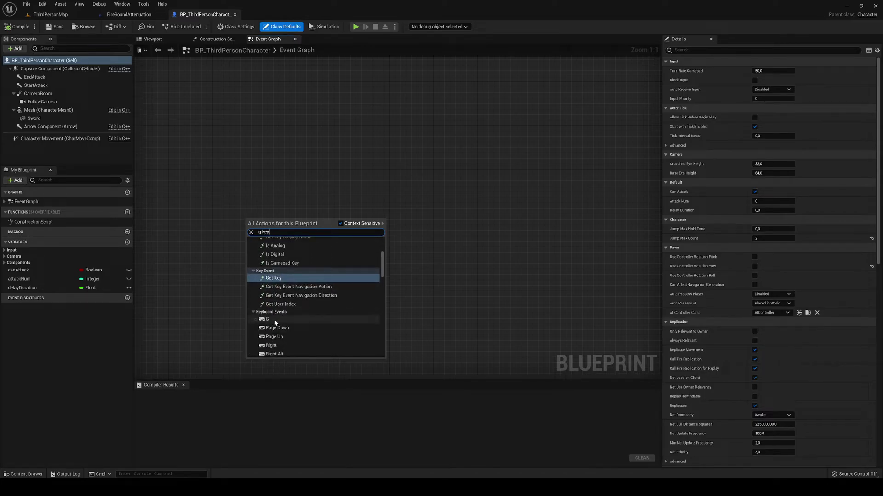
pyautogui.click(274, 319)
# Step: Add a Play Sound at Location node driven by the Pressed output of the G event
pyautogui.moveTo(270, 234); pyautogui.dragTo(318, 235)
pyautogui.write('play s')
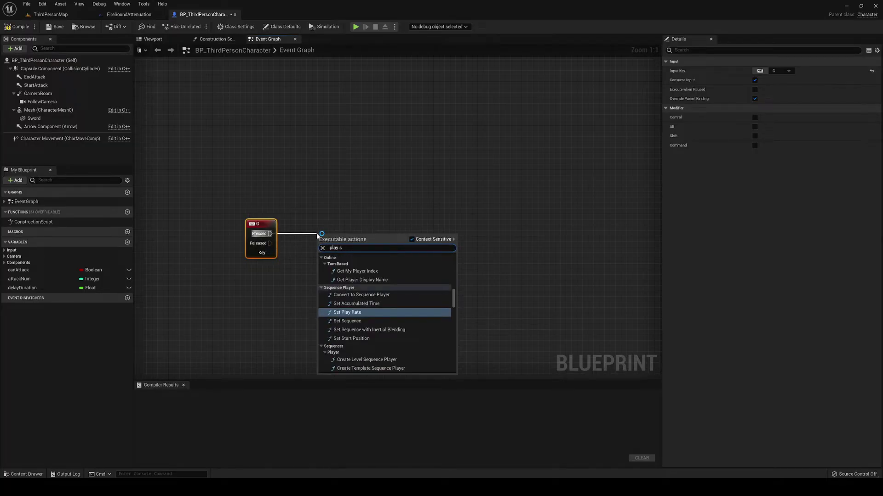
pyautogui.press('BackSpace')
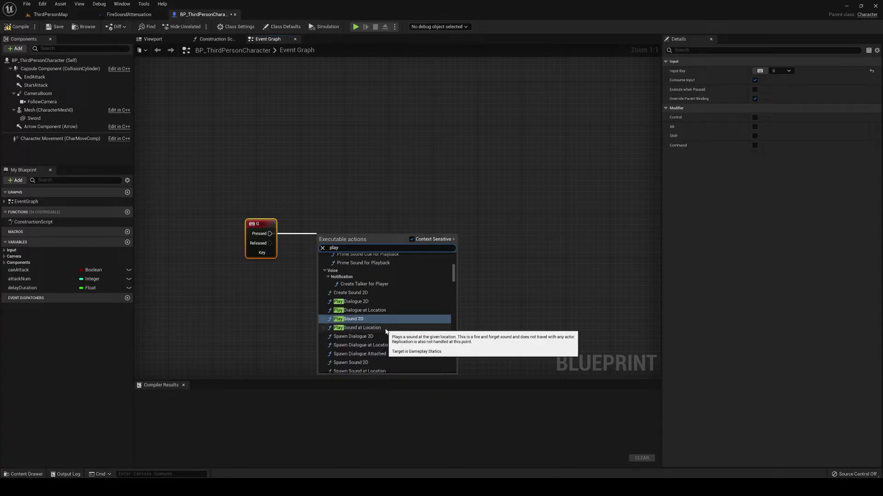
pyautogui.click(385, 328)
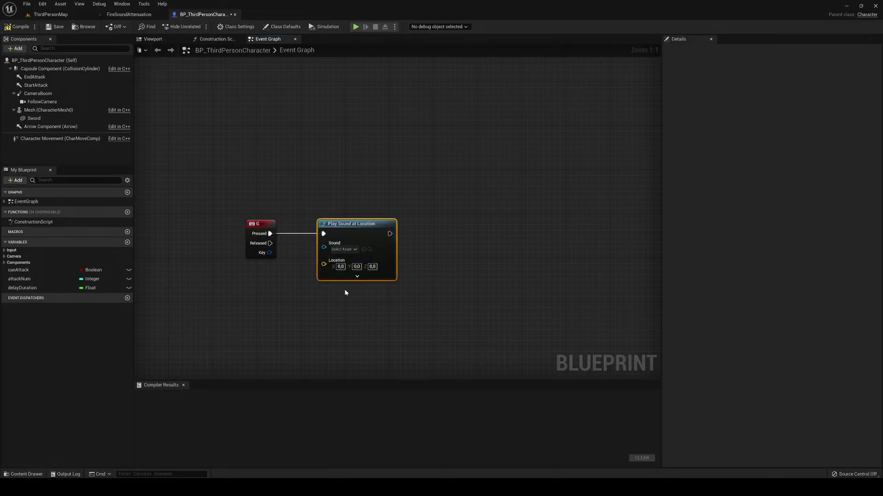
# Step: Set the sound of the Play Sound at Location node to the Fire sound wave
pyautogui.click(350, 249)
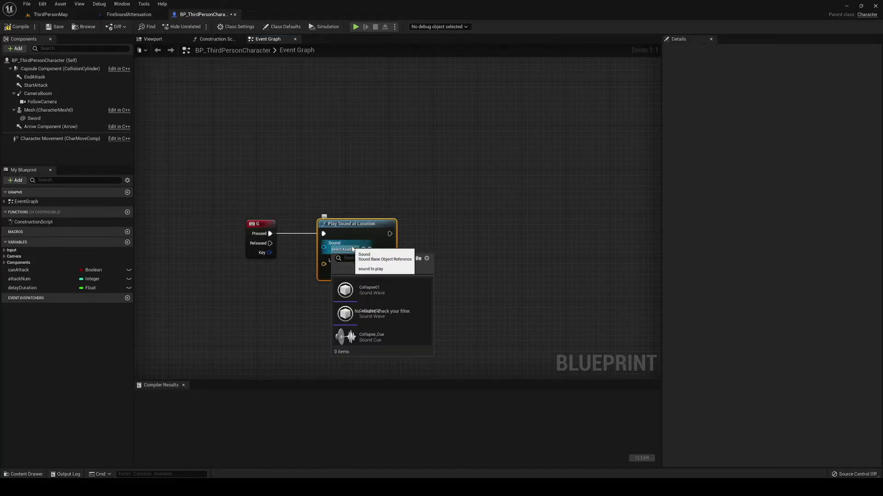
pyautogui.write('fire')
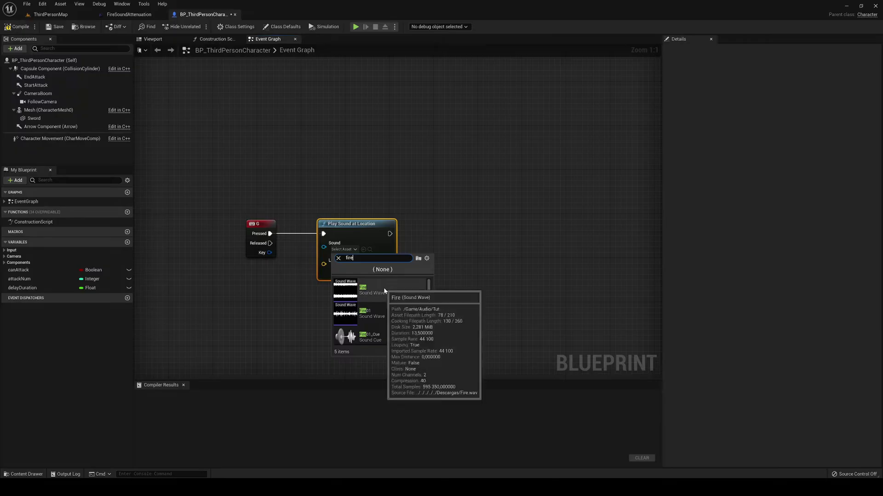
pyautogui.click(384, 288)
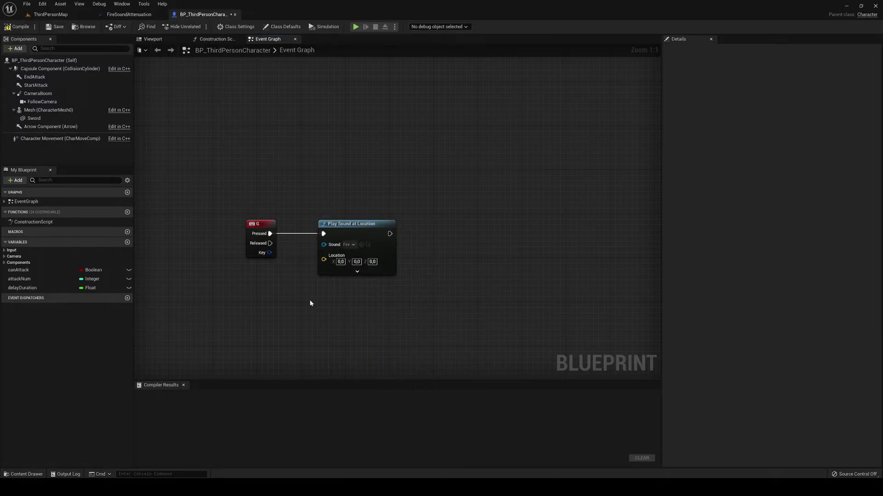
# Step: Feed the Location input of Play Sound at Location from a Get Actor Location node and compile the blueprint
pyautogui.moveTo(297, 293); pyautogui.dragTo(370, 297, button='right')
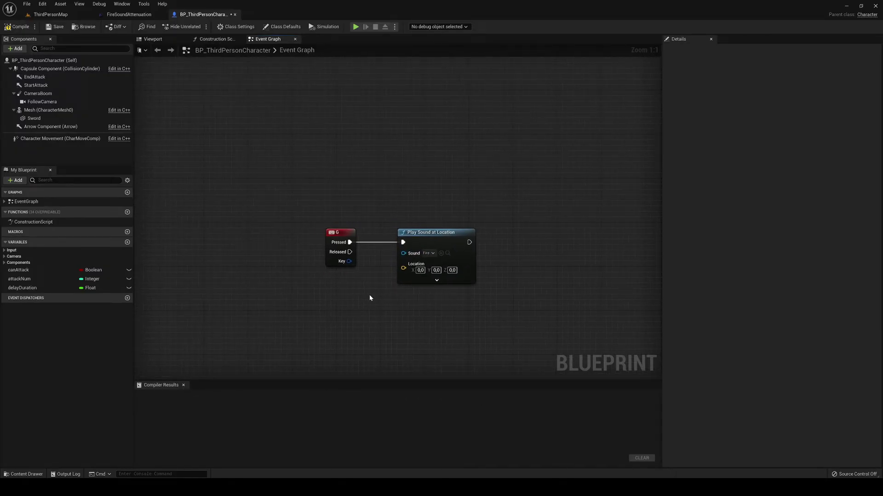
pyautogui.moveTo(403, 268); pyautogui.dragTo(290, 305)
pyautogui.write('ge')
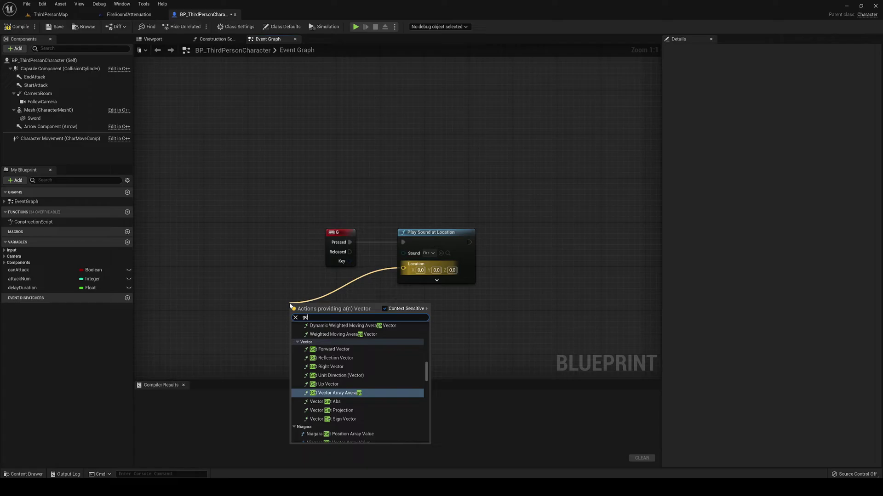
pyautogui.write('t actor')
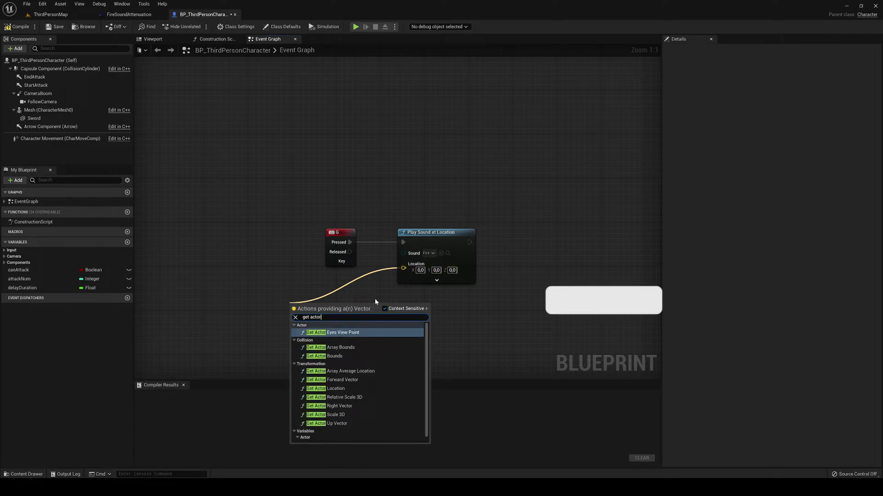
pyautogui.click(342, 388)
pyautogui.moveTo(321, 311); pyautogui.dragTo(311, 288)
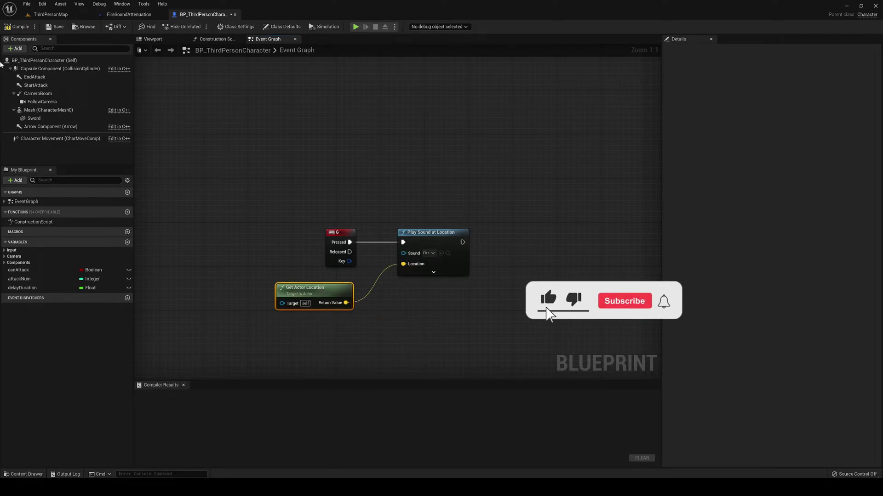
pyautogui.click(17, 27)
# Step: Play-test the level by running the character around to check the G-triggered fire sound, and end the session
pyautogui.moveTo(406, 187); pyautogui.dragTo(352, 171, button='right')
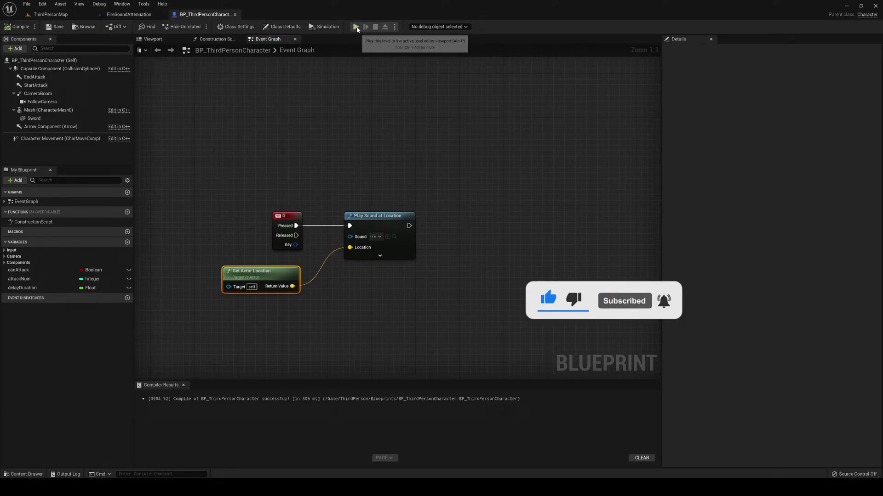
pyautogui.click(356, 28)
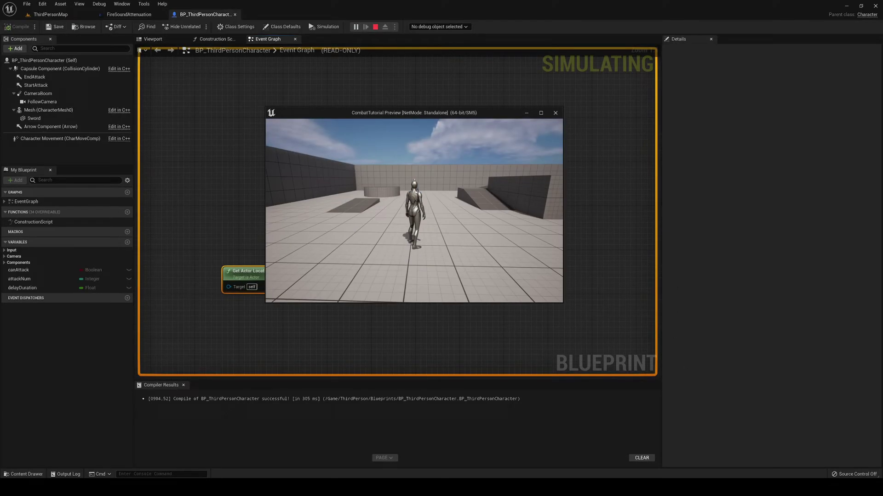
pyautogui.press('w')
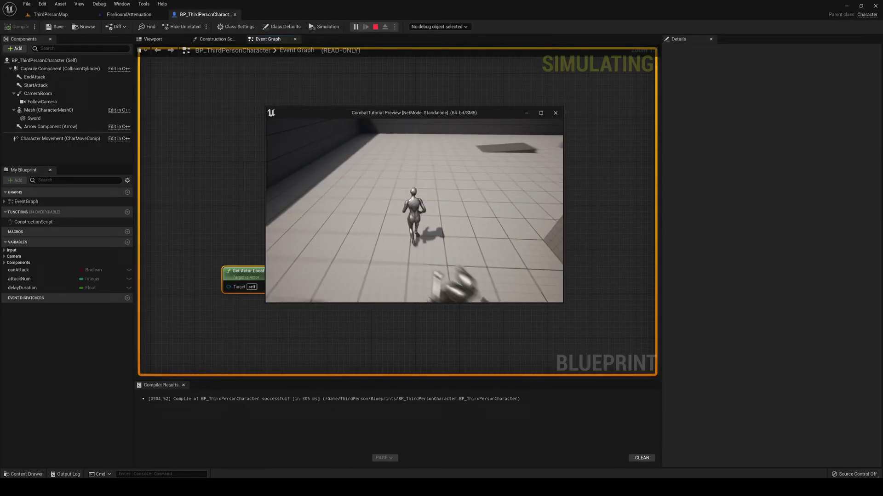
pyautogui.press('Escape')
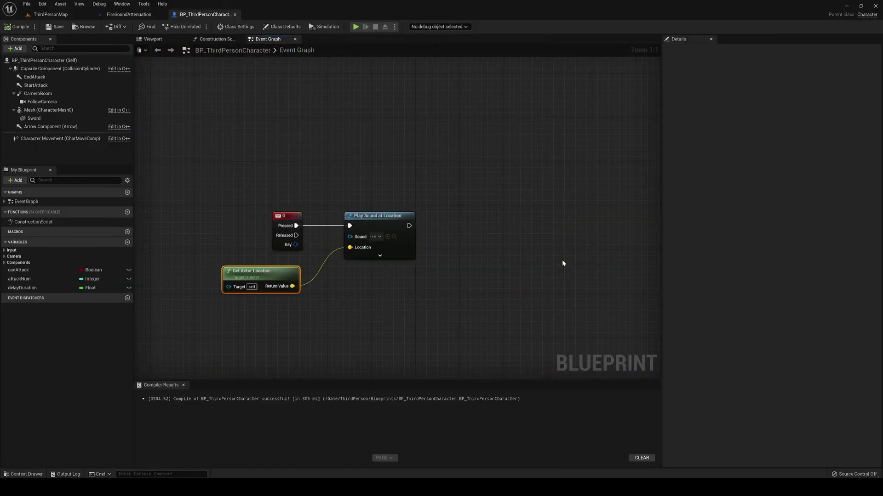
# Step: Set the Attenuation Settings of the Play Sound at Location node to FireSoundAttenuation and recompile the blueprint
pyautogui.click(380, 256)
pyautogui.click(362, 311)
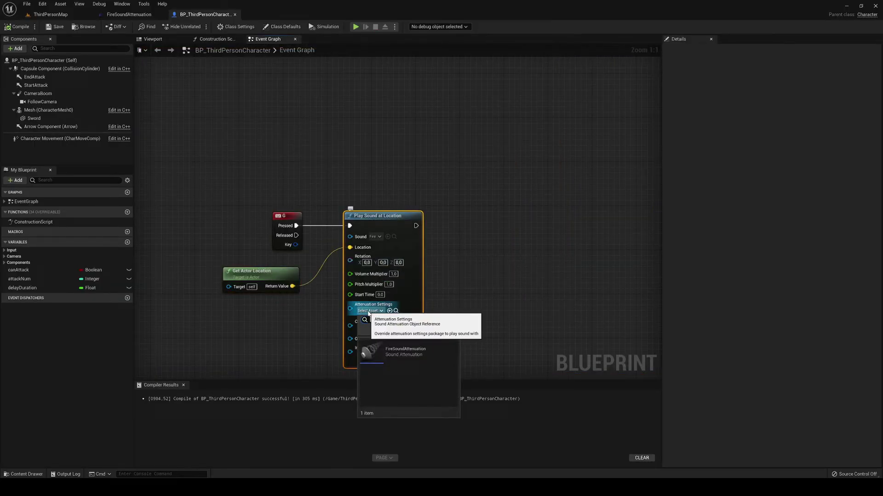
pyautogui.click(372, 355)
pyautogui.click(37, 28)
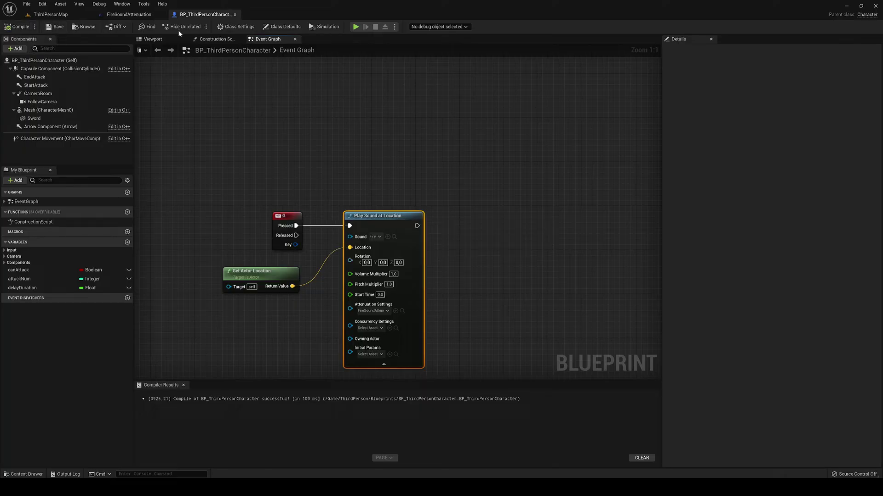
# Step: Play-test the fire sound's distance attenuation by running the character through the level and back, and end the session
pyautogui.click(356, 27)
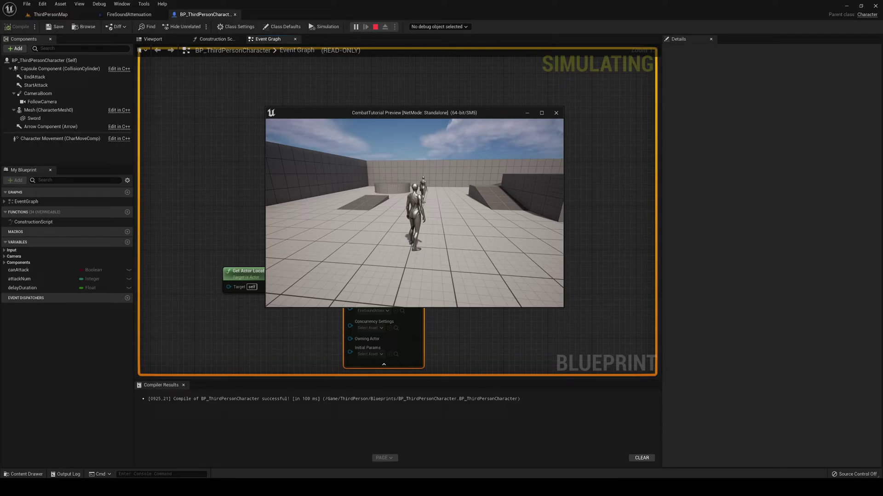
pyautogui.press('w')
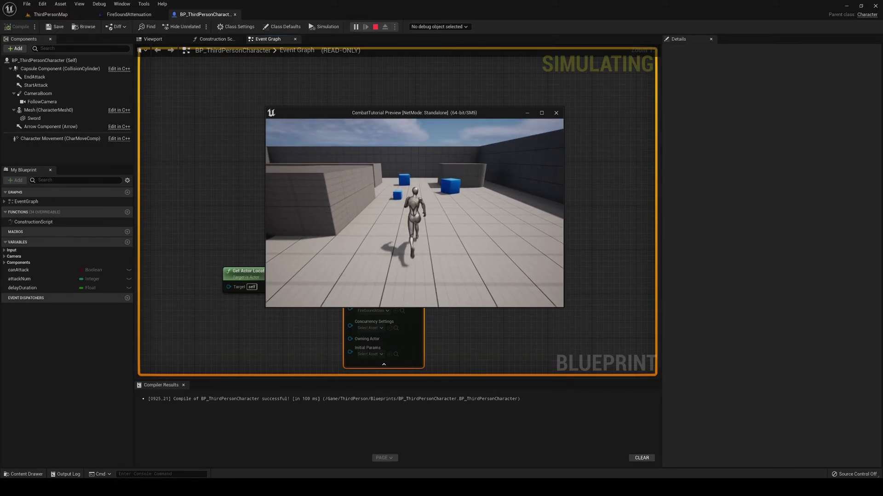
pyautogui.press('w')
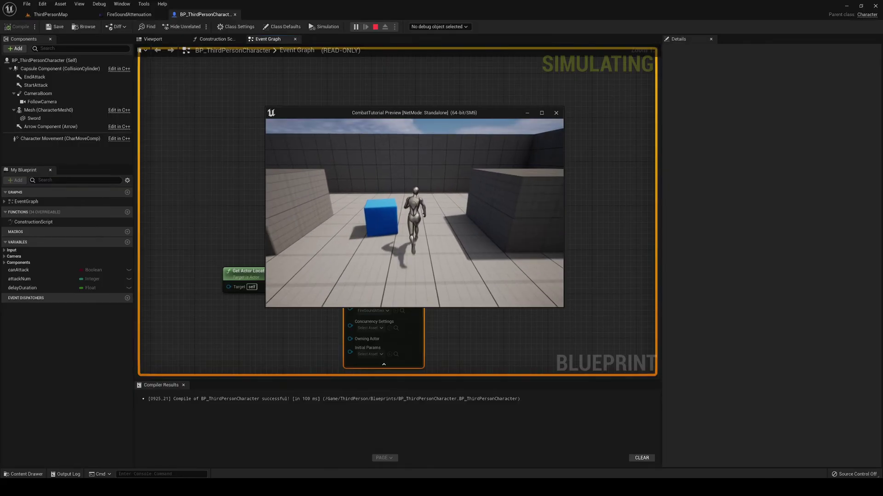
pyautogui.press('w')
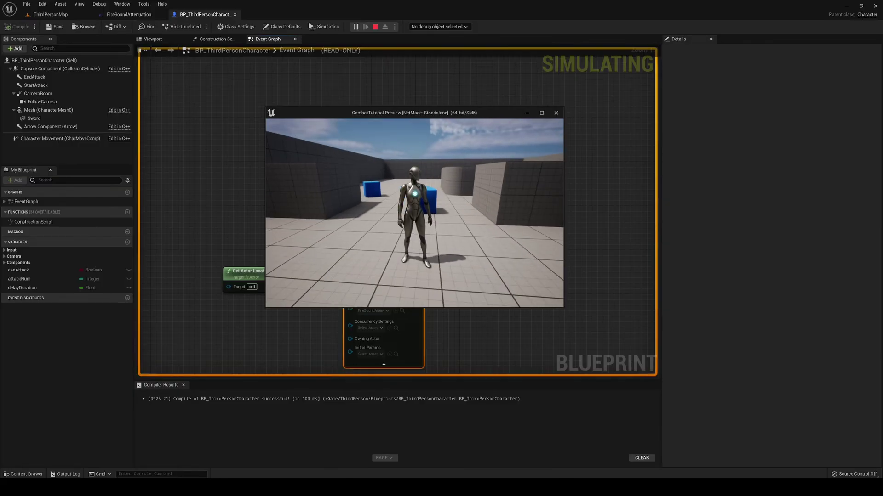
pyautogui.press('w')
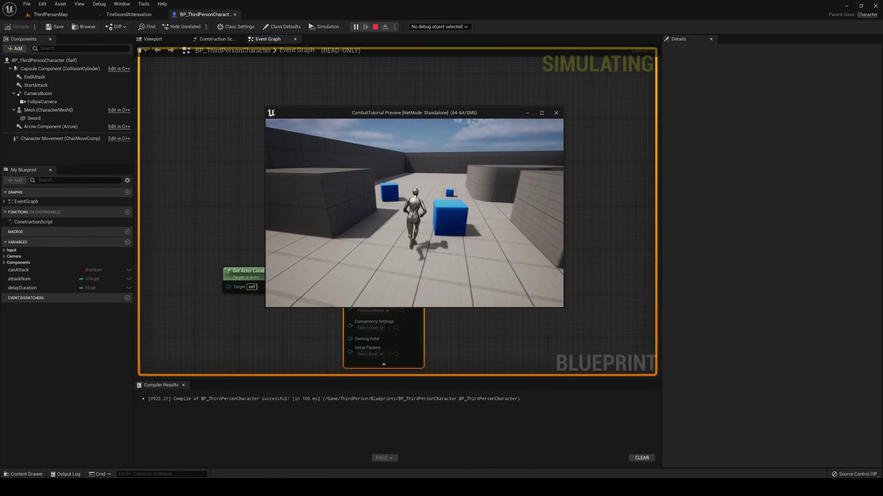
pyautogui.press('w')
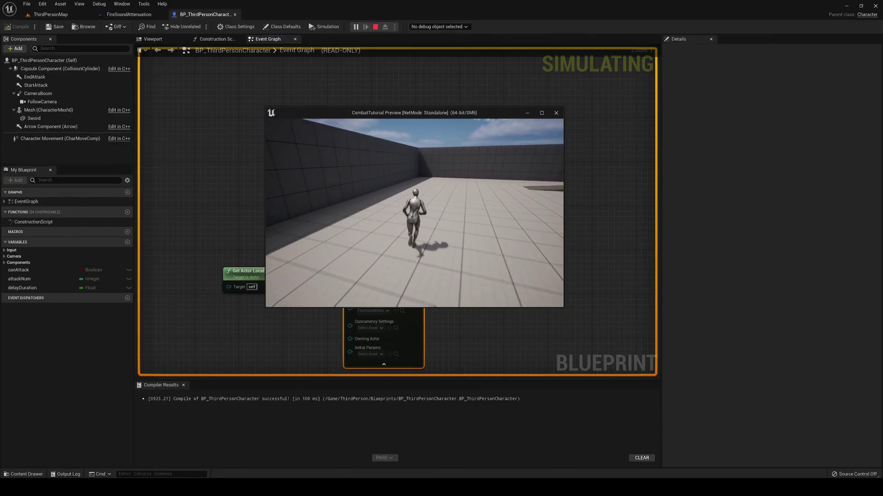
pyautogui.press('w')
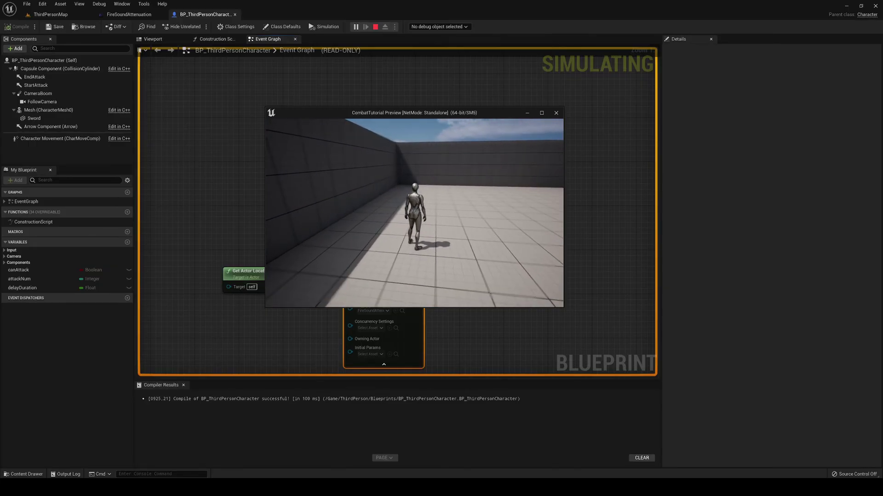
pyautogui.press('s')
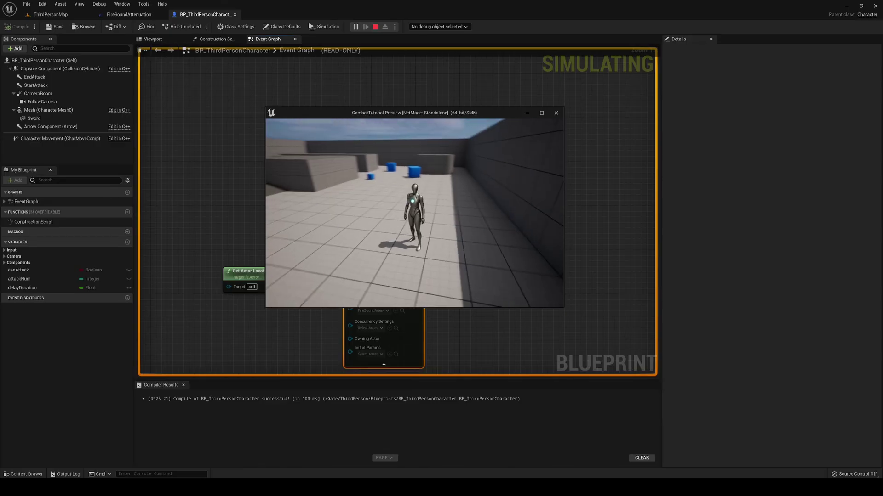
pyautogui.press('Escape')
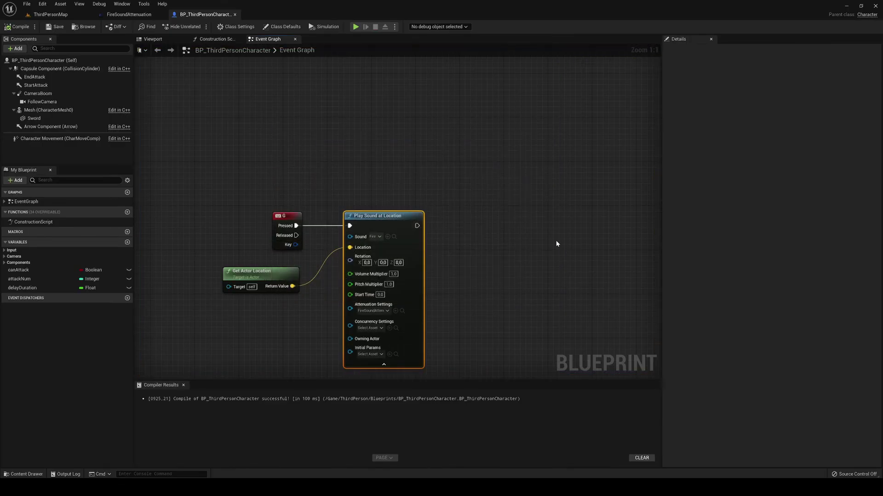
# Step: Return to the ThirdPersonMap level and look over the area around the blue cubes
pyautogui.click(53, 15)
pyautogui.moveTo(312, 101); pyautogui.dragTo(330, 107, button='right')
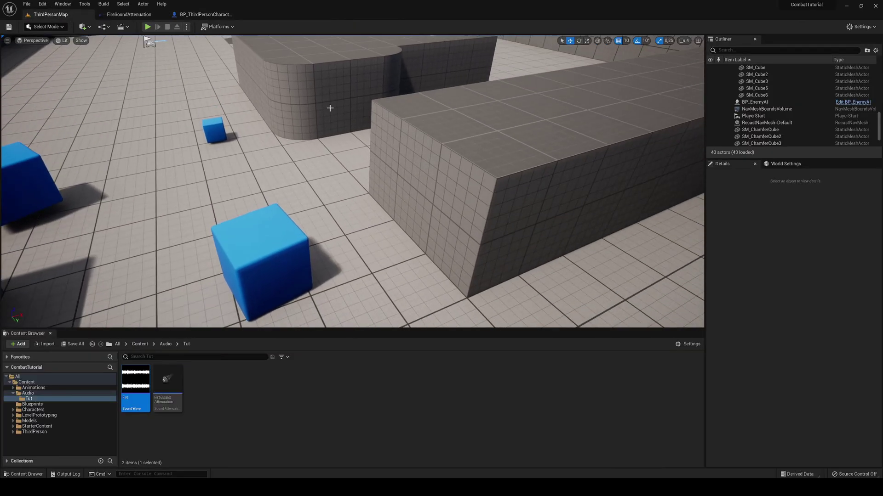